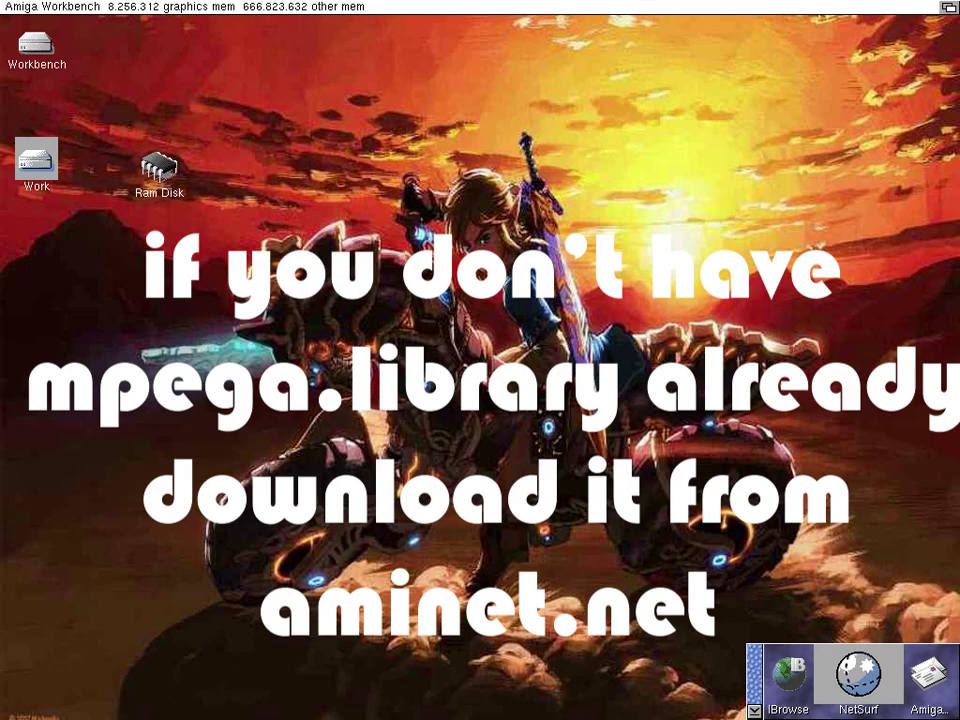
# Launch IBrowse and go to the 10MARC Software Links and Instructions page
pyautogui.click(795, 678)
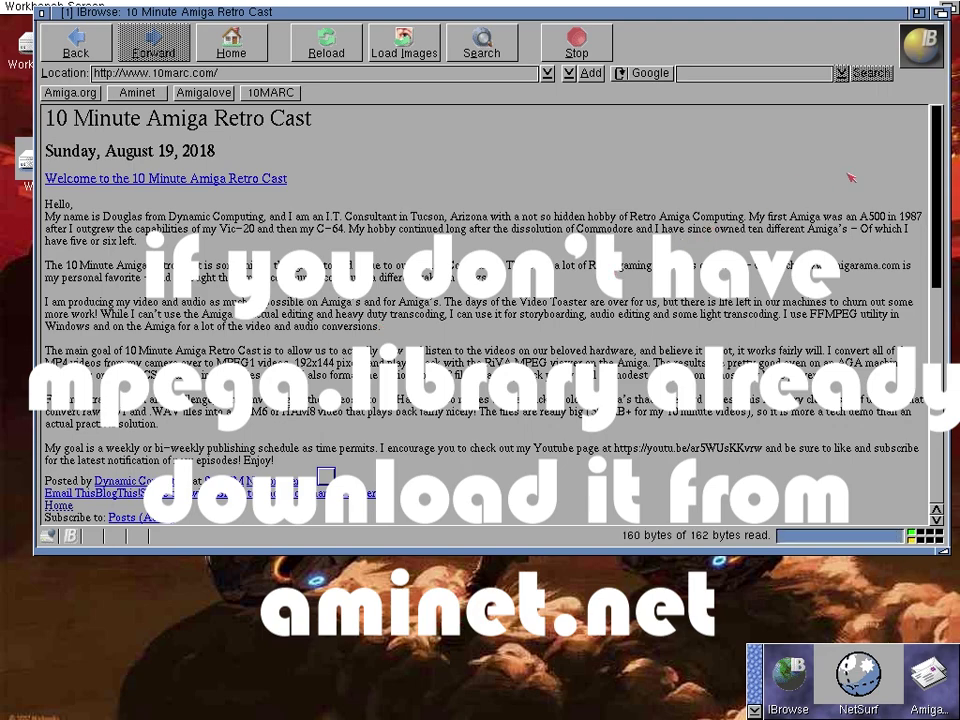
pyautogui.scroll(-3, 937, 204)
pyautogui.scroll(-3, 937, 204)
pyautogui.click(212, 411)
pyautogui.moveTo(935, 200); pyautogui.dragTo(933, 279)
# Save the RiVA 0.50 (with GUI) archive into Work:Download_10MARC
pyautogui.click(90, 307)
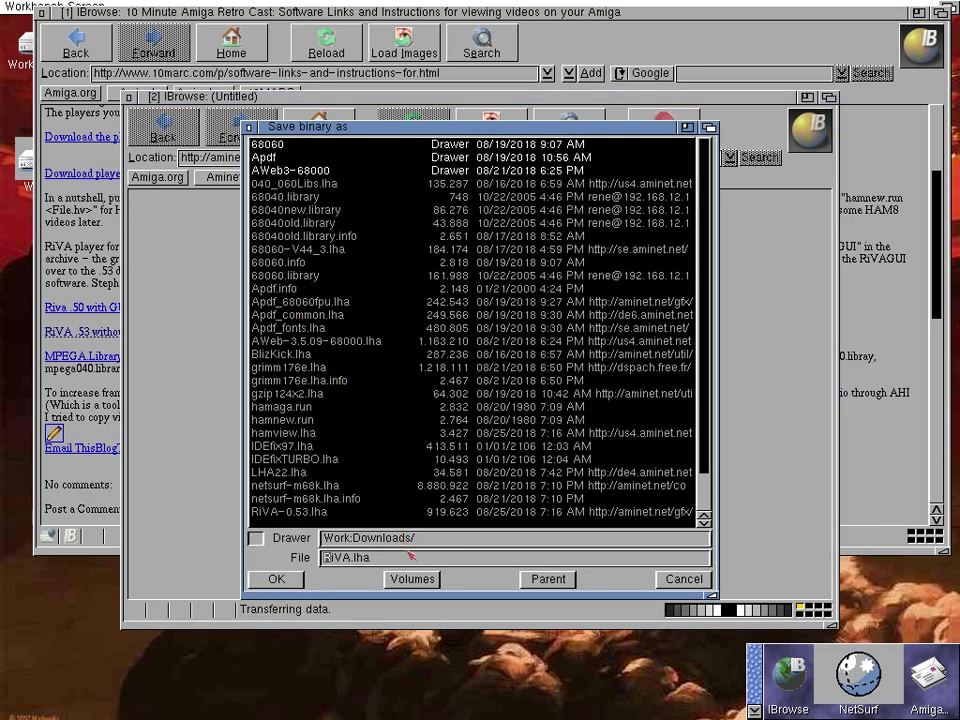
pyautogui.click(414, 580)
pyautogui.click(275, 159)
pyautogui.doubleClick(318, 266)
pyautogui.click(276, 579)
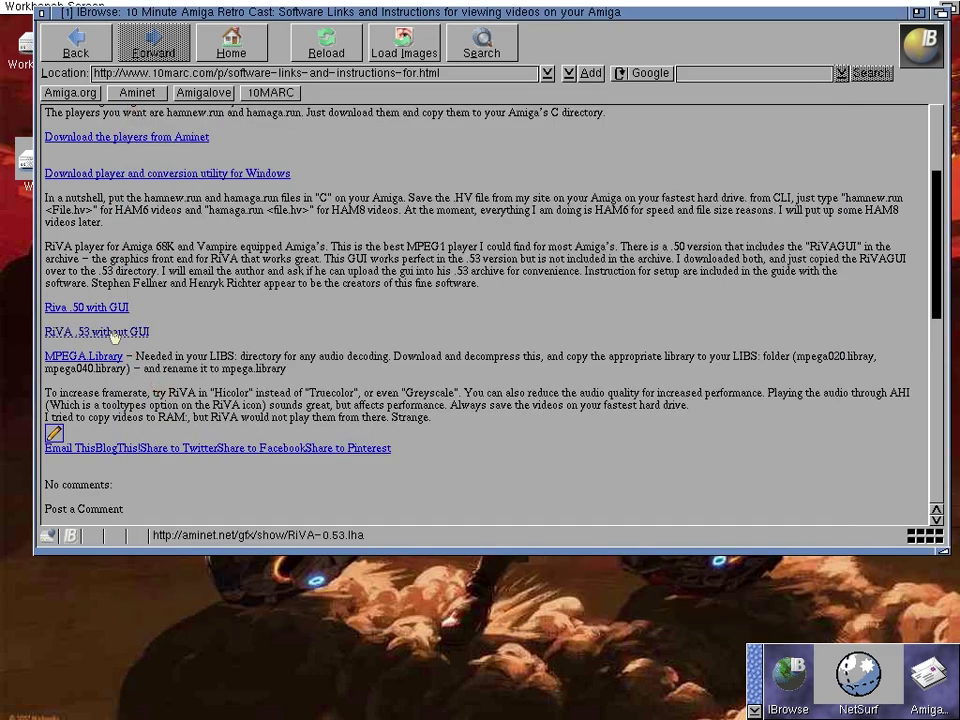
# Save the RiVA 0.53 archive into Download_10MARC and close the extra download window
pyautogui.click(114, 335)
pyautogui.click(277, 580)
pyautogui.click(129, 97)
# Iconify IBrowse and extract the RiVA 0.50 archive into Work:Playback
pyautogui.rightClick(22, 4)
pyautogui.click(62, 124)
pyautogui.click(211, 220)
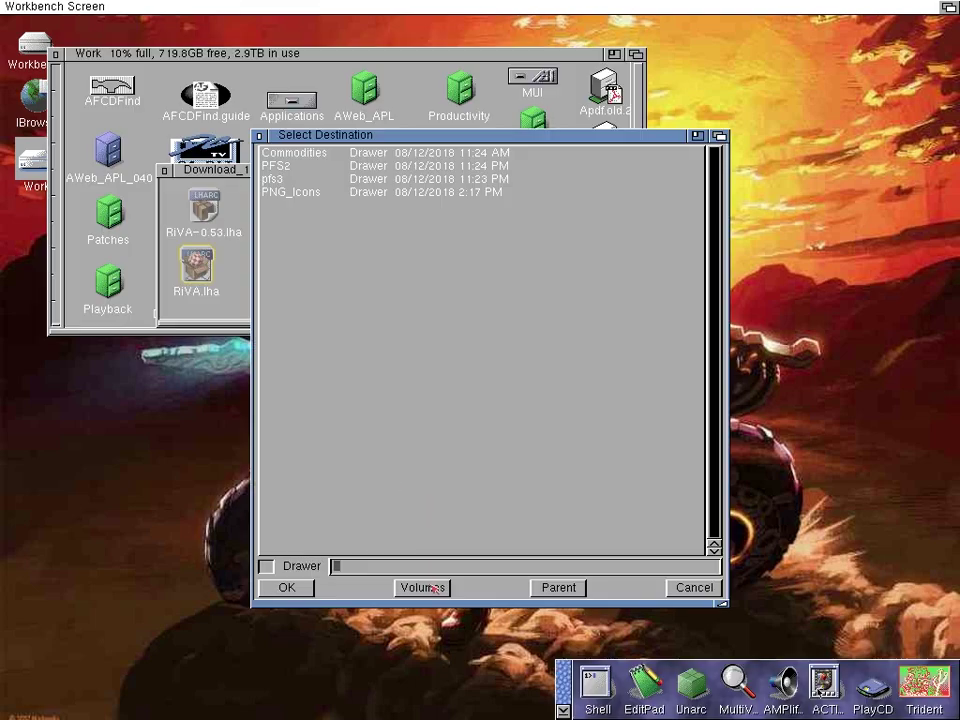
pyautogui.click(423, 588)
pyautogui.click(285, 168)
pyautogui.click(300, 350)
pyautogui.click(288, 589)
pyautogui.click(419, 441)
# Close the finished extraction window and extract RiVA-0.53.lha into Work:Playback
pyautogui.click(392, 295)
pyautogui.click(417, 376)
pyautogui.click(389, 286)
pyautogui.doubleClick(205, 209)
pyautogui.click(457, 332)
pyautogui.click(418, 588)
pyautogui.click(280, 166)
pyautogui.click(306, 350)
pyautogui.click(312, 588)
pyautogui.click(420, 442)
# Close Download_10MARC, rearrange the Work window and open the Playback drawer
pyautogui.click(166, 170)
pyautogui.moveTo(130, 62); pyautogui.dragTo(202, 107)
pyautogui.doubleClick(180, 325)
pyautogui.moveTo(771, 594); pyautogui.dragTo(779, 549)
pyautogui.moveTo(376, 512); pyautogui.dragTo(393, 440)
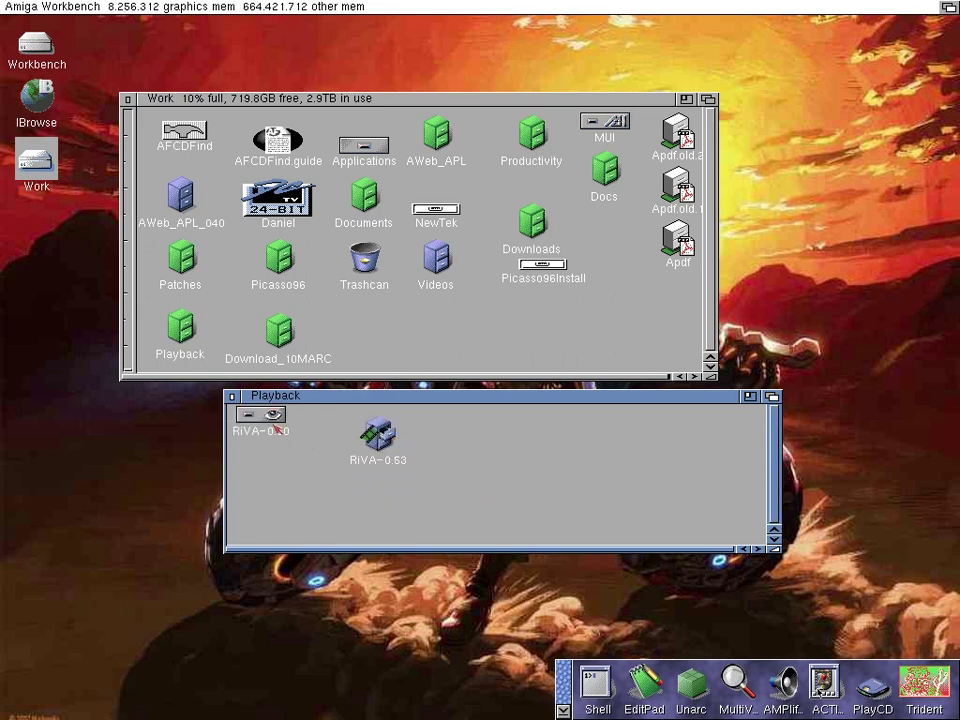
# Copy RivaGUI from the RiVA-0.50 drawer into RiVA-0.53
pyautogui.doubleClick(277, 428)
pyautogui.moveTo(247, 137); pyautogui.dragTo(380, 437)
pyautogui.click(96, 77)
# Delete the RiVA-0.50 drawer and open RiVA-0.53
pyautogui.rightClick(80, 5)
pyautogui.rightClick(165, 131)
pyautogui.click(40, 103)
pyautogui.doubleClick(378, 435)
# Launch RivaGUI and set its executable to RiVA-0.53-m68k
pyautogui.moveTo(122, 178); pyautogui.dragTo(150, 182)
pyautogui.click(128, 100)
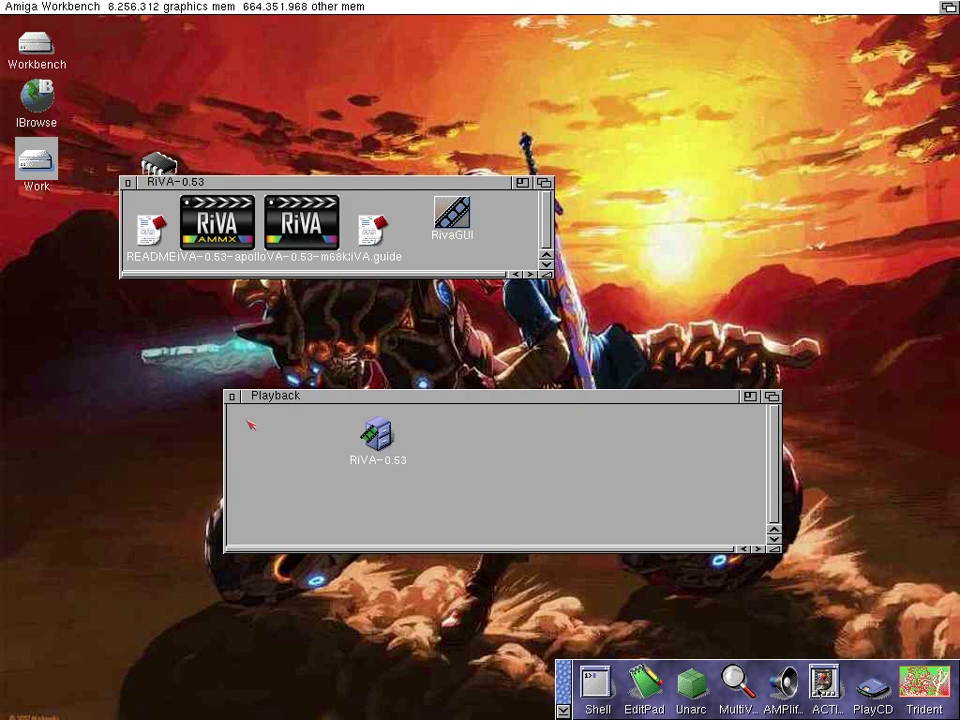
pyautogui.click(449, 253)
pyautogui.doubleClick(452, 213)
pyautogui.click(579, 438)
pyautogui.click(556, 334)
pyautogui.click(492, 699)
# Set Dither to HICOLOR and Audio Quality to 1 (Medium) in RivaGUI
pyautogui.click(550, 299)
pyautogui.moveTo(552, 303); pyautogui.dragTo(548, 340)
pyautogui.click(521, 386)
pyautogui.moveTo(548, 397); pyautogui.dragTo(545, 438)
pyautogui.moveTo(540, 387); pyautogui.dragTo(540, 450)
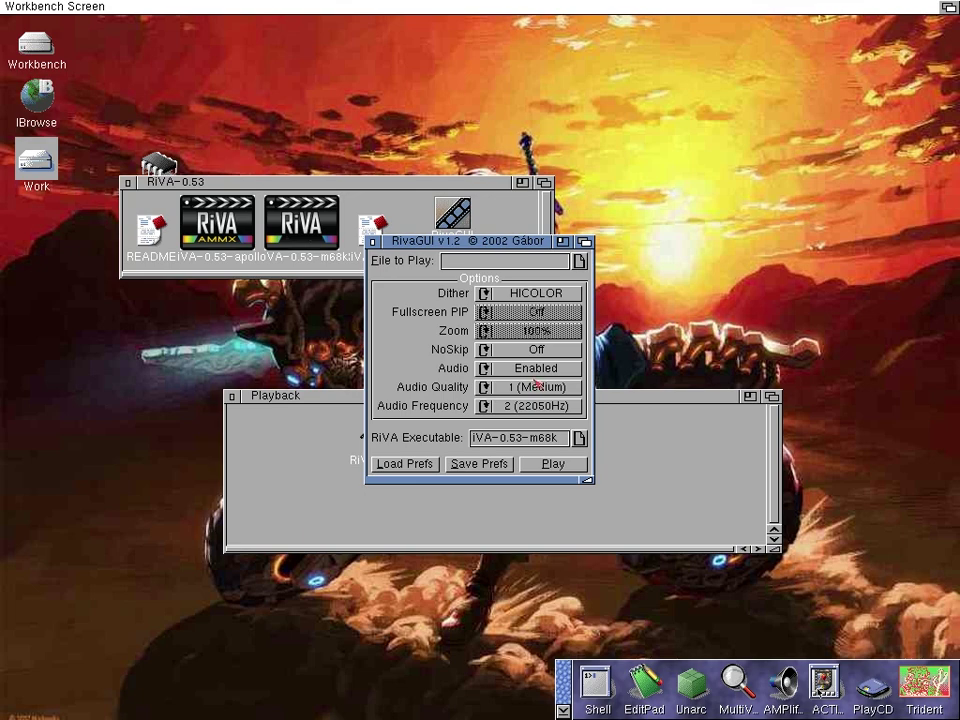
pyautogui.moveTo(540, 387); pyautogui.dragTo(537, 406)
pyautogui.click(580, 262)
# List the available volumes in the file requester to find a video
pyautogui.click(506, 699)
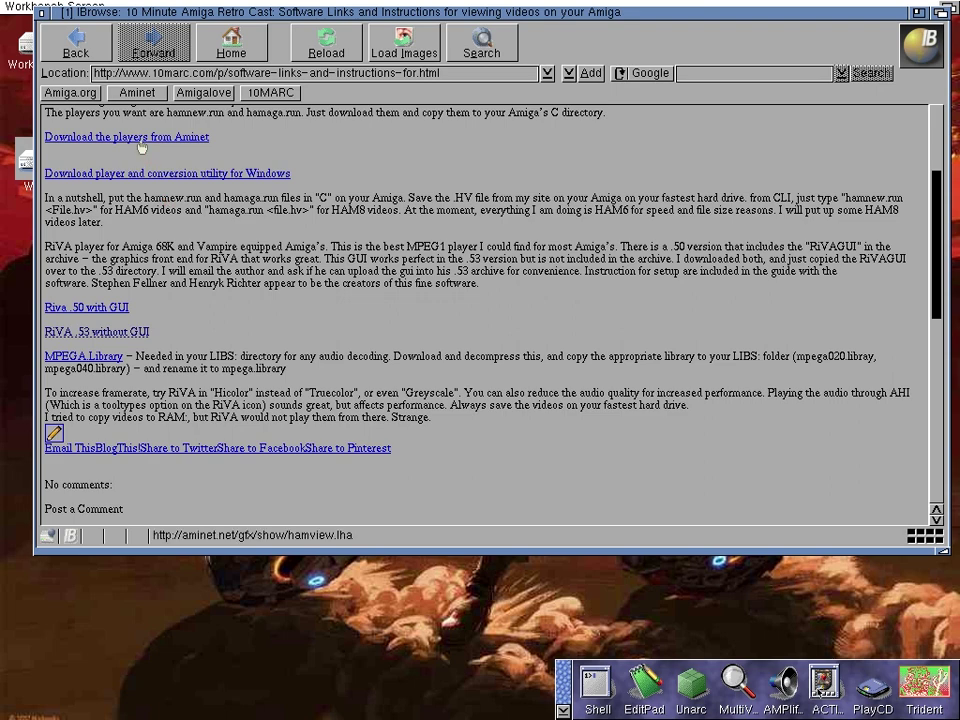
# Save hamview.lha from Aminet and close IBrowse
pyautogui.click(140, 142)
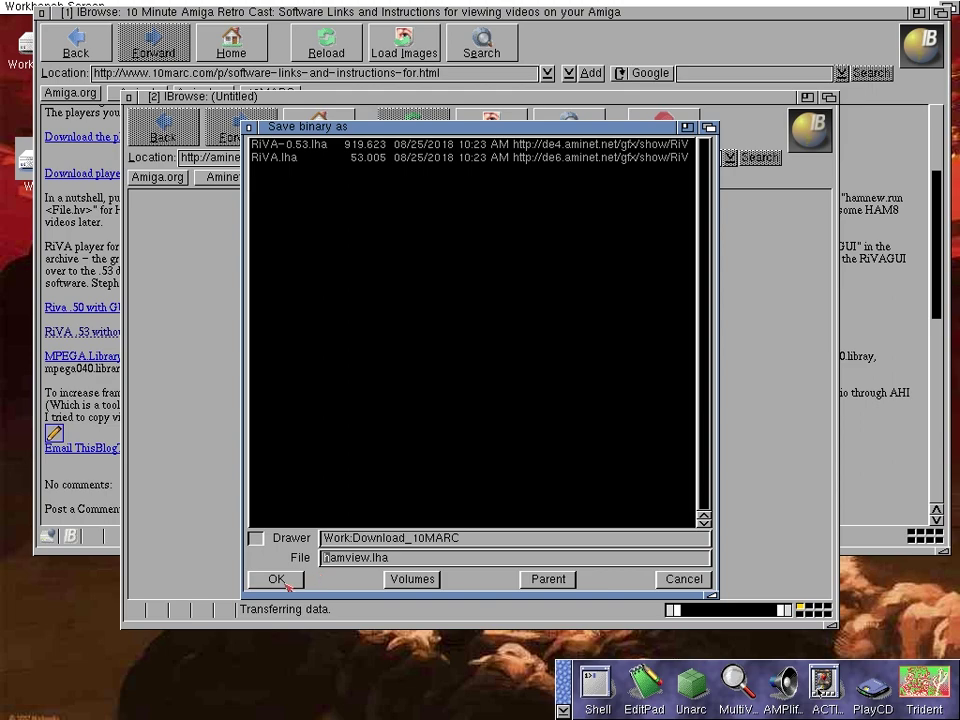
pyautogui.click(284, 585)
pyautogui.click(129, 99)
pyautogui.rightClick(33, 6)
pyautogui.click(46, 143)
# Show all files in Work:Download_10MARC and open hamview.lha for extraction
pyautogui.doubleClick(36, 158)
pyautogui.doubleClick(279, 330)
pyautogui.rightClick(74, 5)
pyautogui.rightClick(207, 151)
pyautogui.doubleClick(268, 433)
# Extract hamview.lha into Work:Playback
pyautogui.click(458, 327)
pyautogui.click(423, 588)
pyautogui.doubleClick(290, 167)
pyautogui.doubleClick(290, 350)
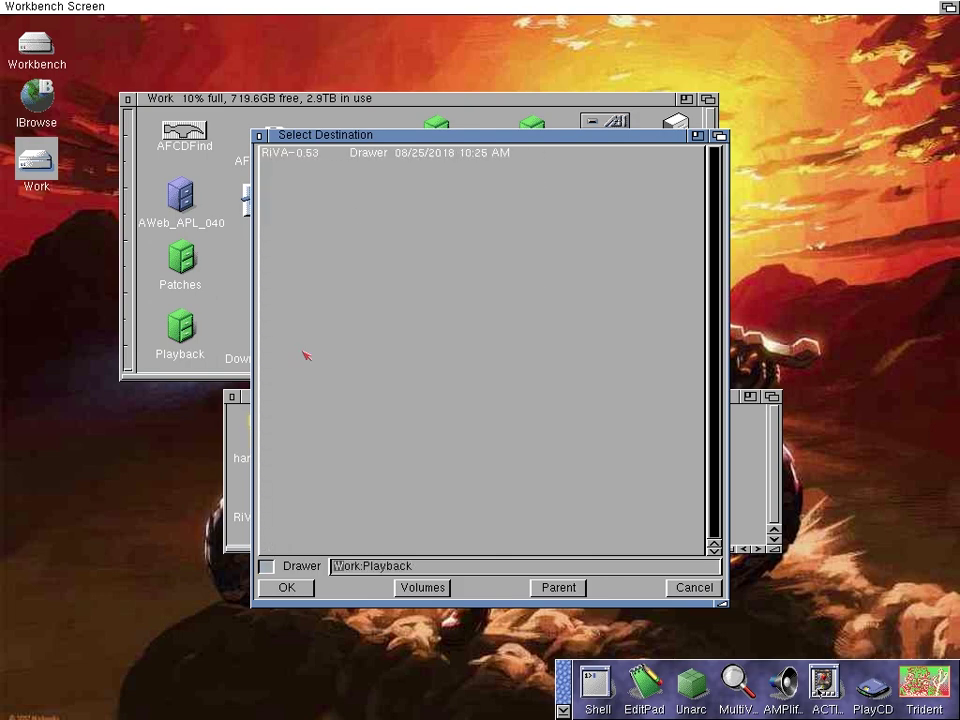
pyautogui.click(308, 592)
# Close the Unarc and Download_10MARC windows and open a new Shell
pyautogui.click(392, 291)
pyautogui.click(241, 397)
pyautogui.click(232, 396)
pyautogui.click(597, 684)
# Enlarge the Shell, change to Work:Playback and list its contents
pyautogui.moveTo(950, 162); pyautogui.dragTo(950, 388)
pyautogui.write('work:')
pyautogui.press('Return')
pyautogui.write('cd playback')
pyautogui.press('Return')
pyautogui.write('dir')
pyautogui.press('Return')
# Change into the HAMVIEWER drawer, list its files and begin a copy command
pyautogui.write('cd hamvie')
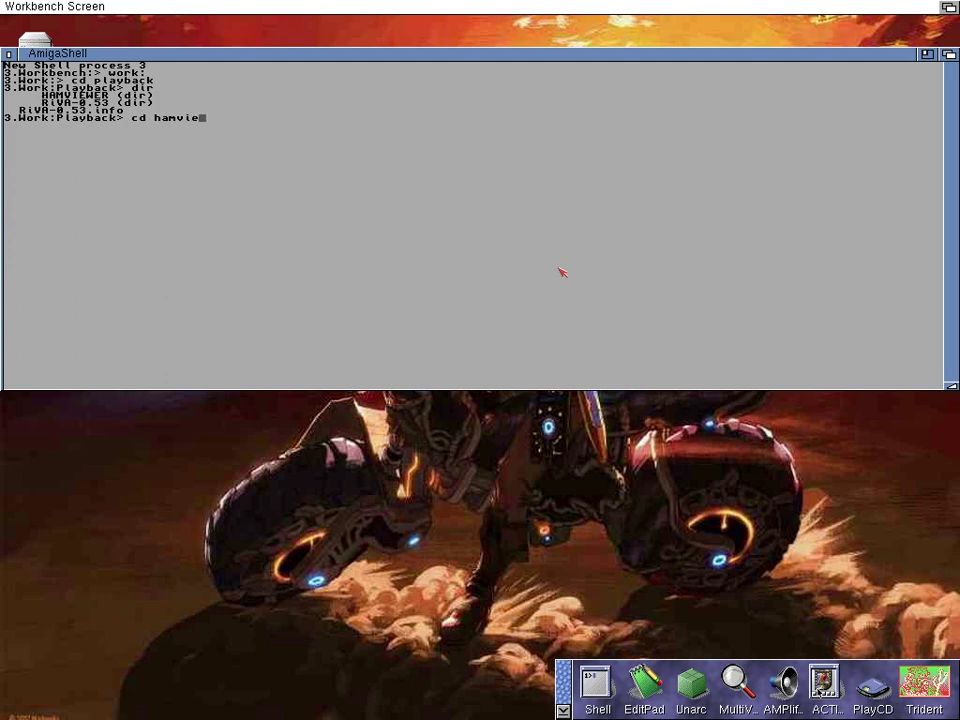
pyautogui.write('wer')
pyautogui.press('Return')
pyautogui.write('dir')
pyautogui.press('Return')
pyautogui.write('copy #? c:')
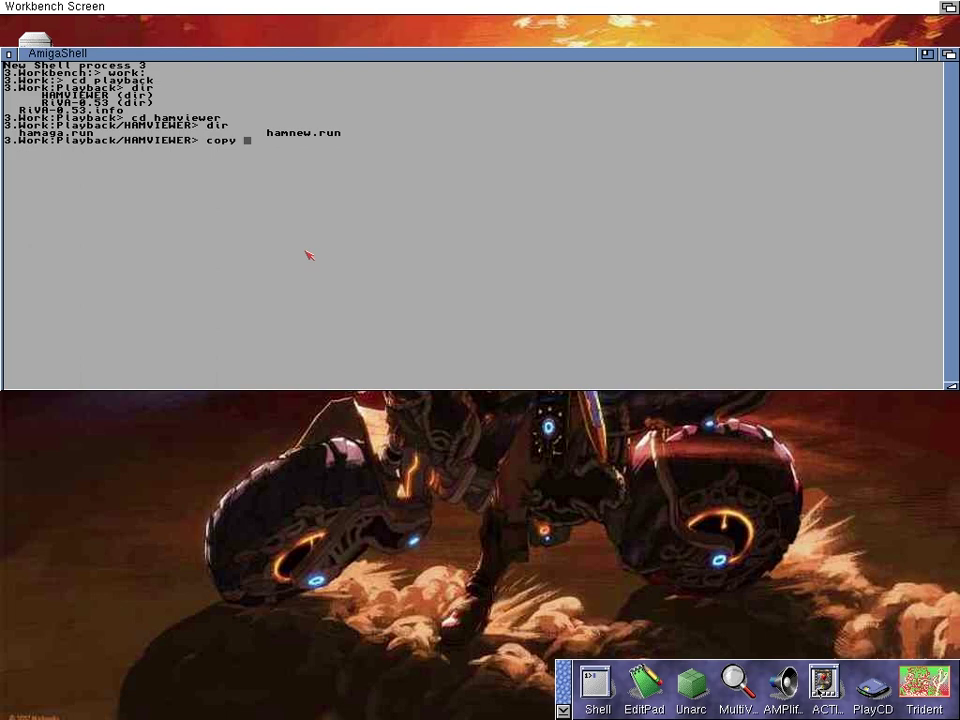